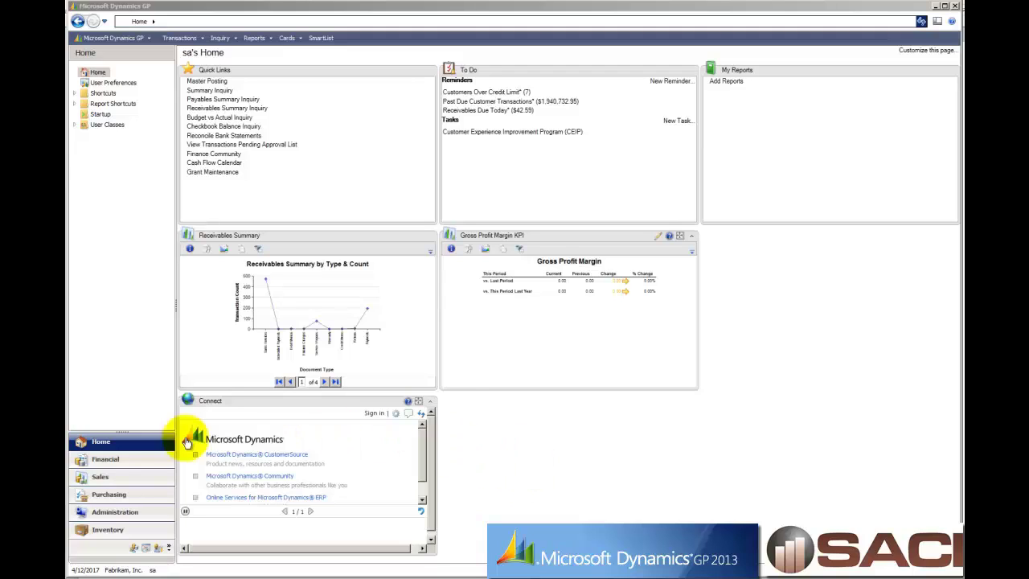
# Review the Purchase Order Enhancements approval setup, checking the approval authority of user sa
pyautogui.click(112, 495)
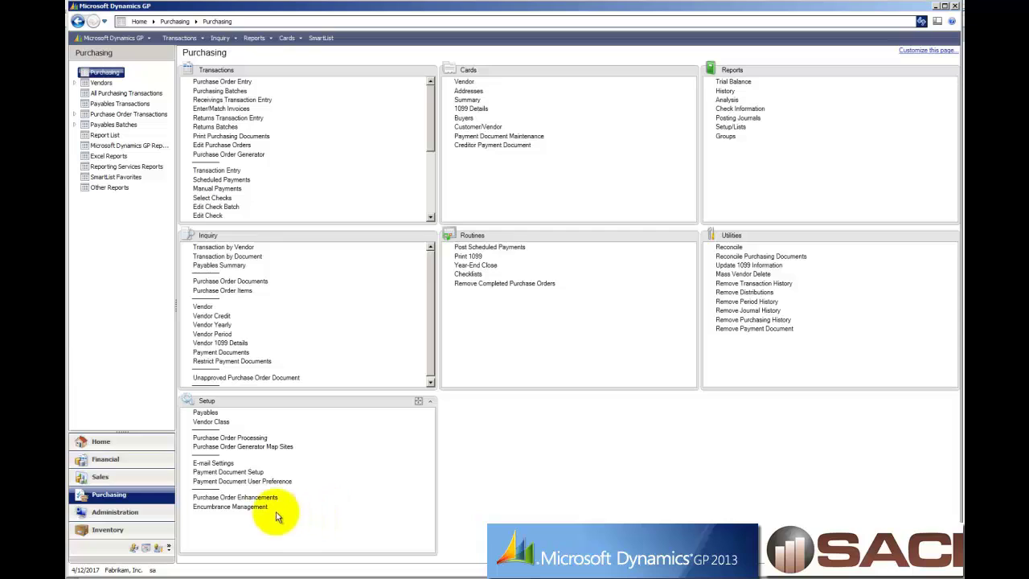
pyautogui.click(232, 498)
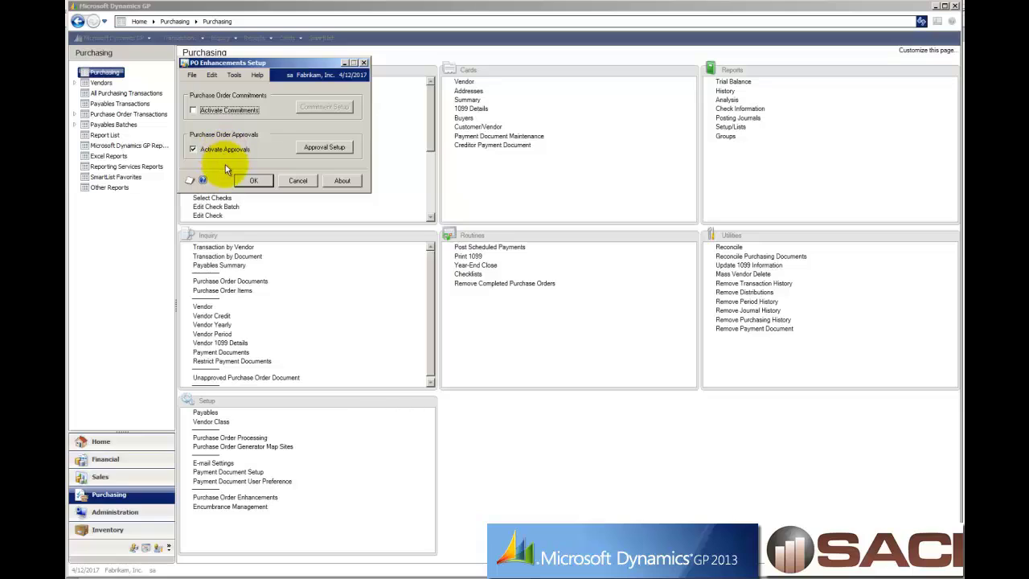
pyautogui.click(318, 151)
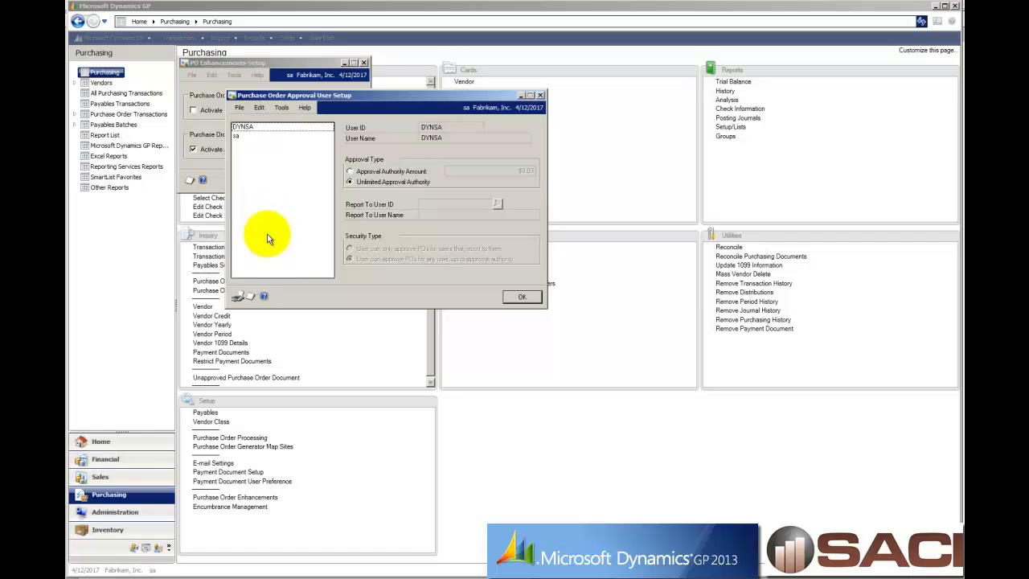
pyautogui.click(239, 137)
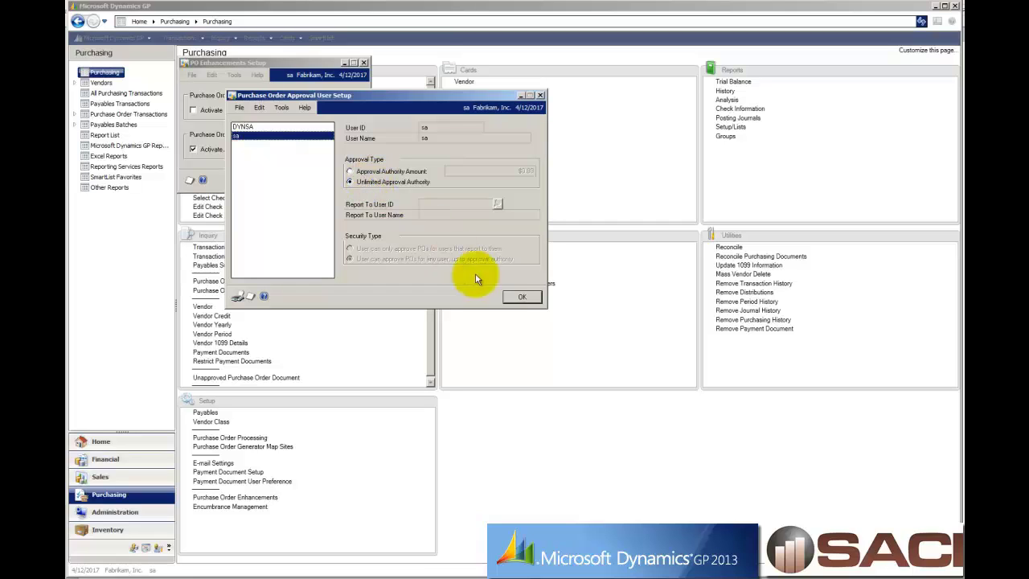
pyautogui.click(523, 299)
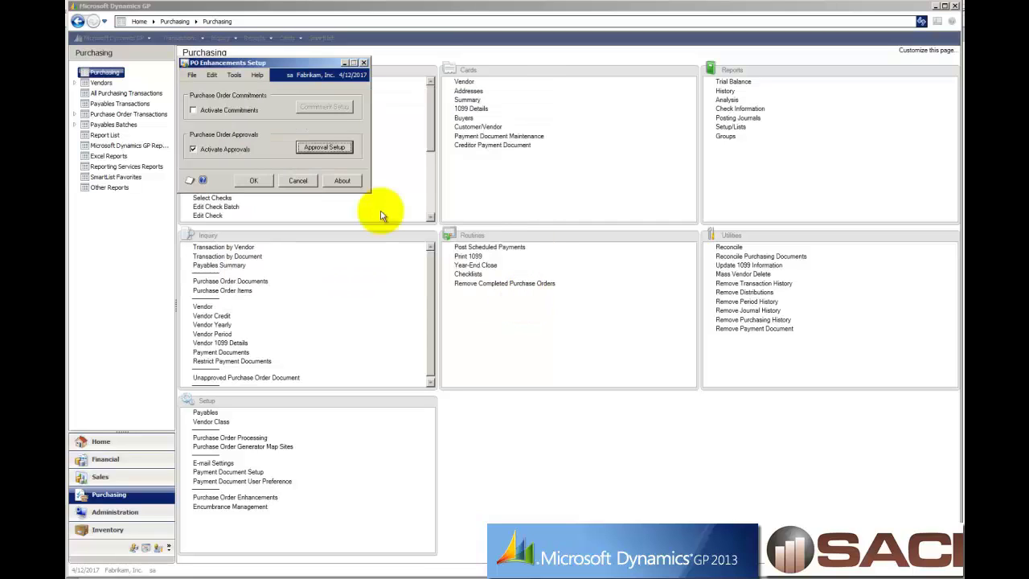
pyautogui.click(256, 181)
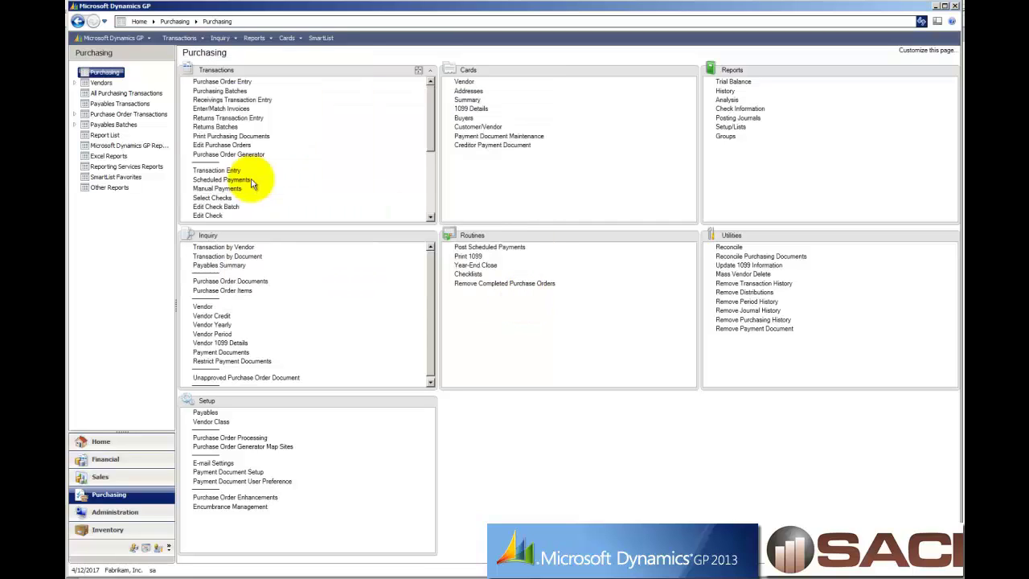
# Browse existing purchase orders in Purchase Order Entry to check their approval status, and close the window
pyautogui.click(213, 81)
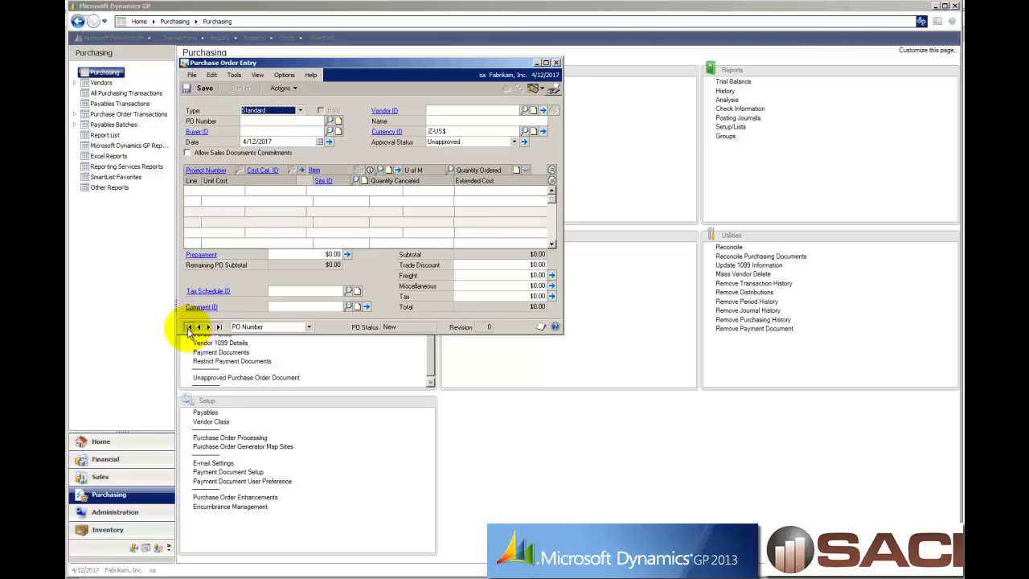
pyautogui.click(198, 326)
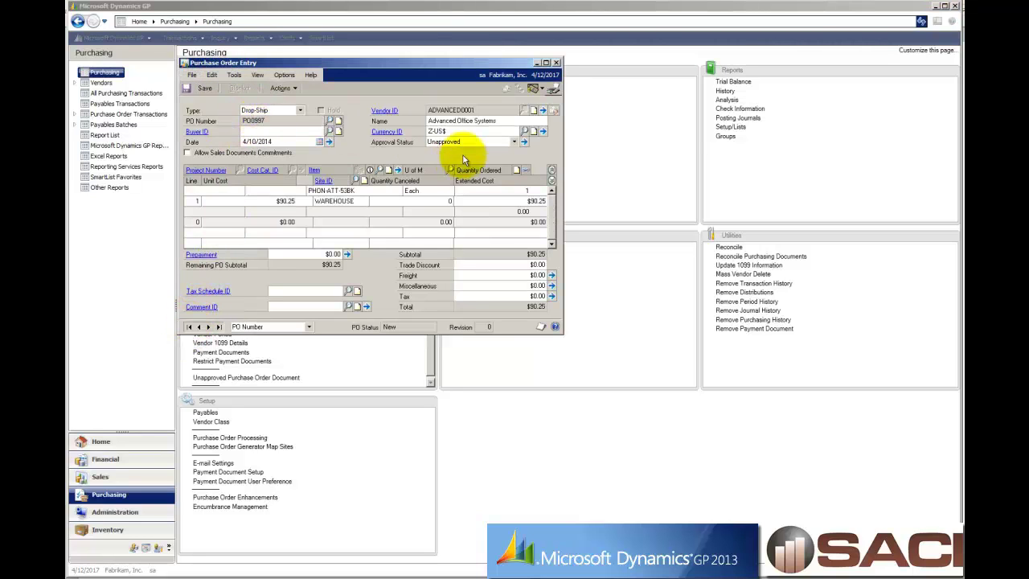
pyautogui.click(208, 327)
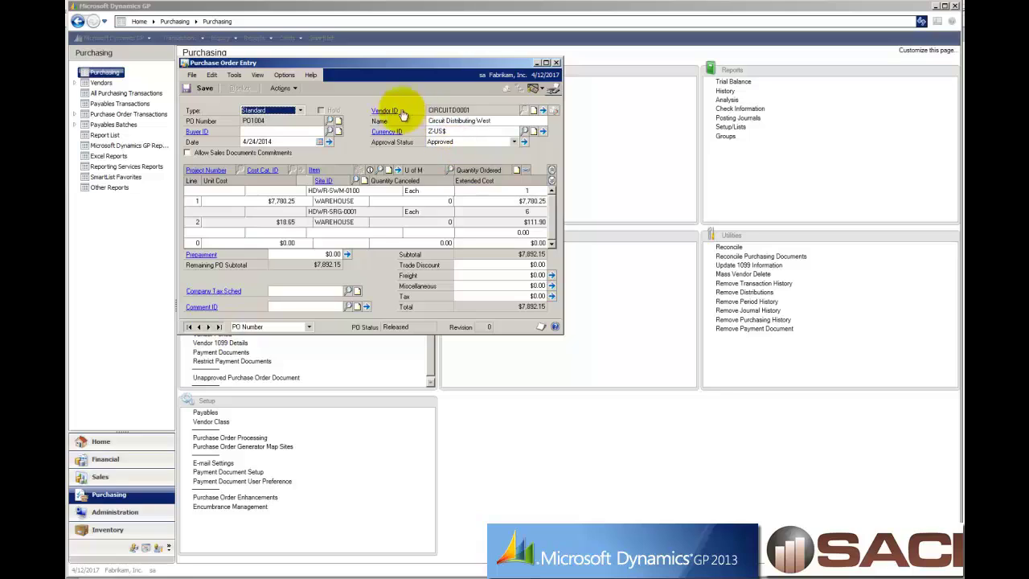
pyautogui.click(556, 62)
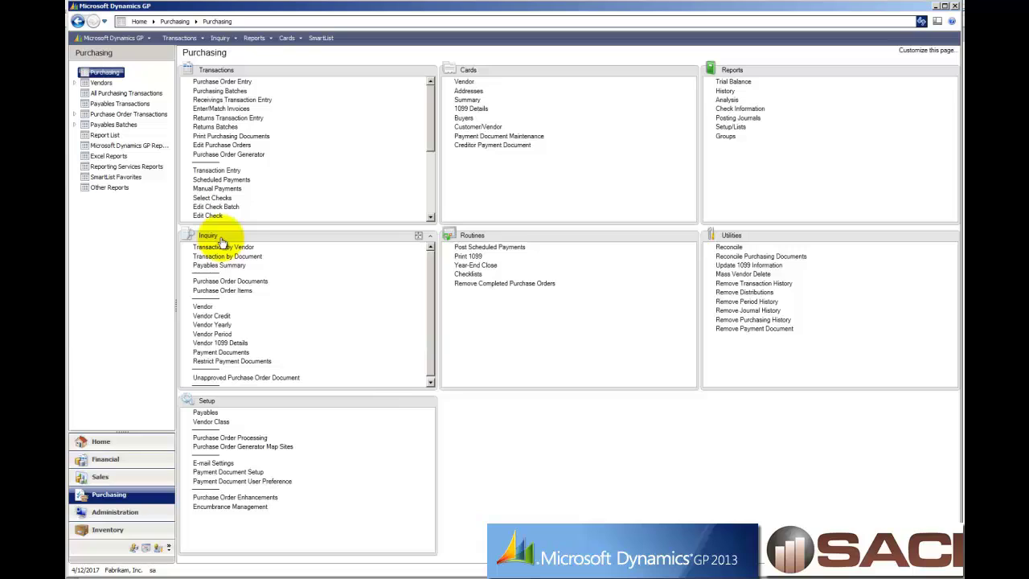
# Inspect the first document in the Unapproved Purchase Order Document Inquiry and check which restriction criteria are available
pyautogui.click(239, 379)
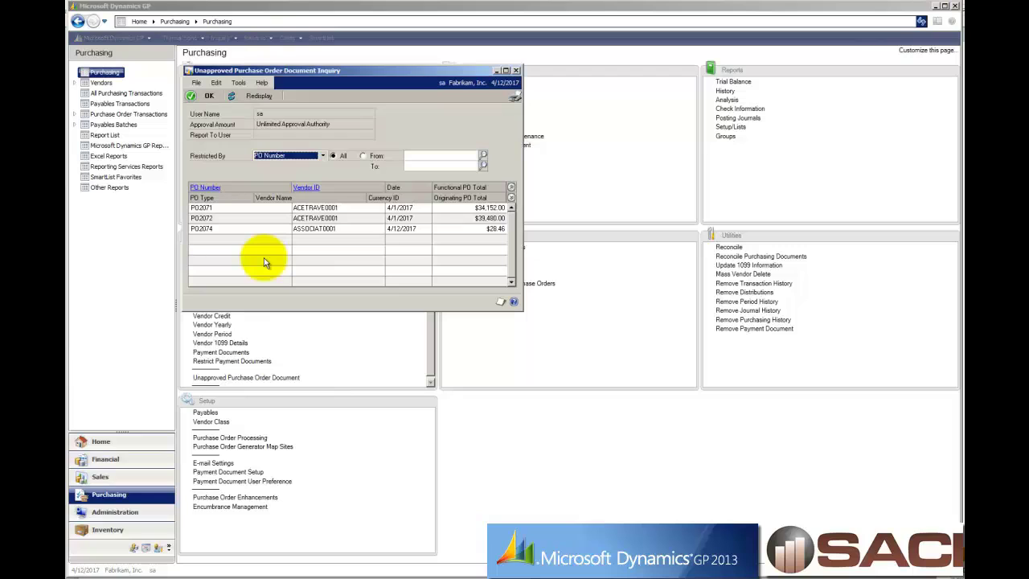
pyautogui.click(226, 207)
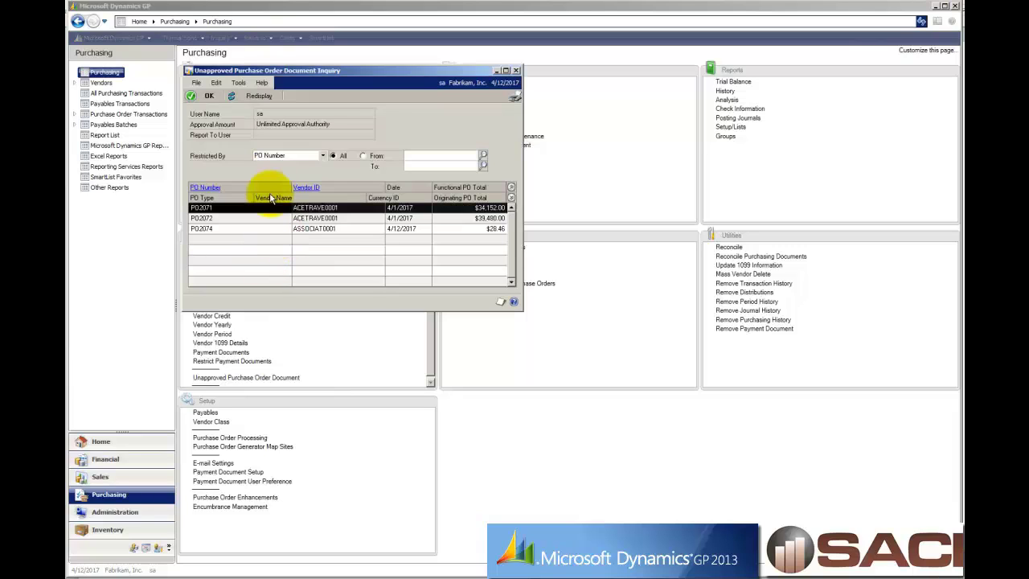
pyautogui.click(214, 188)
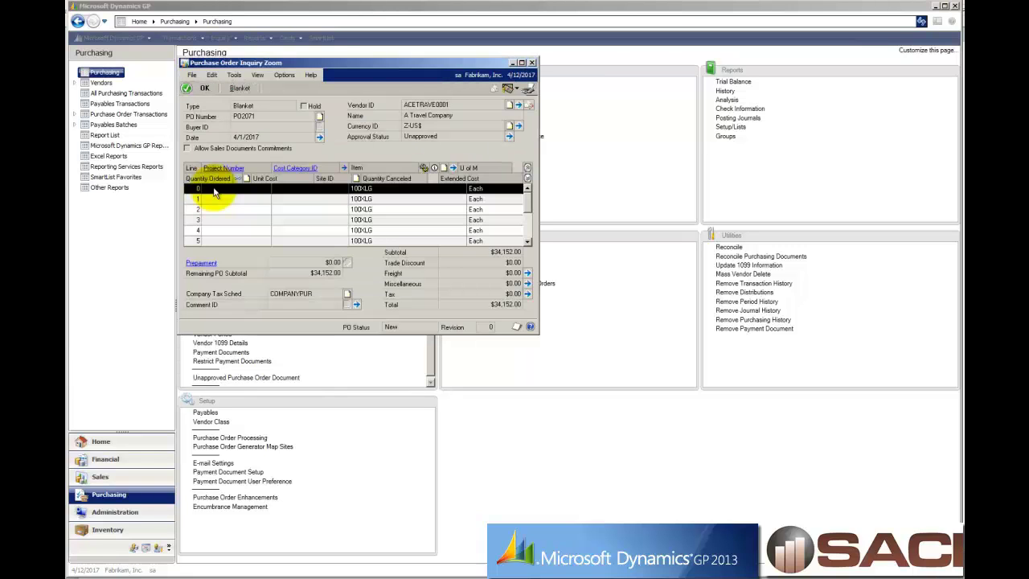
pyautogui.click(531, 62)
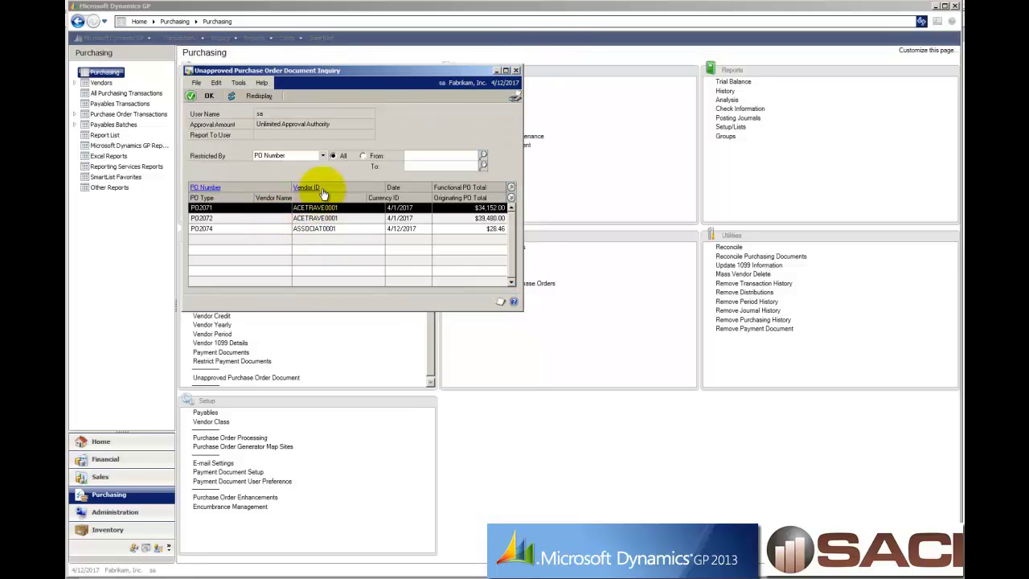
pyautogui.click(309, 155)
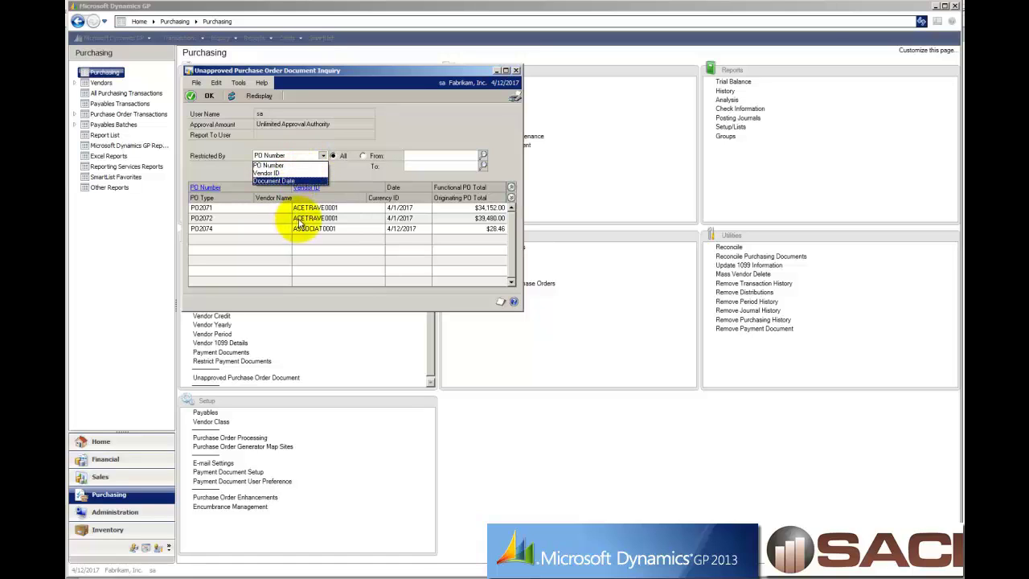
pyautogui.click(462, 134)
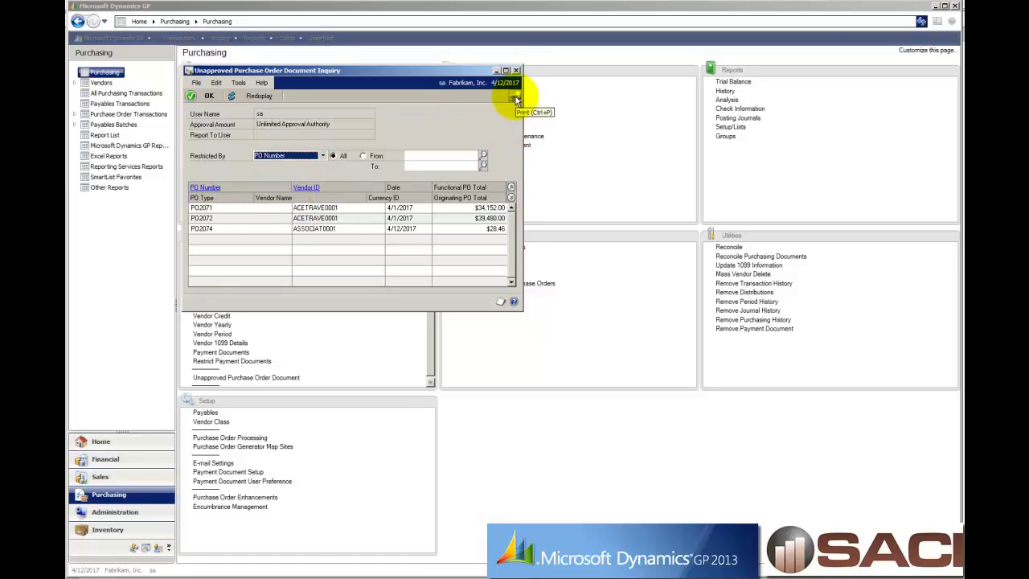
# Print the POA Unapproved PO Report to the screen, widen it to read all columns, and close the report and inquiry
pyautogui.click(515, 99)
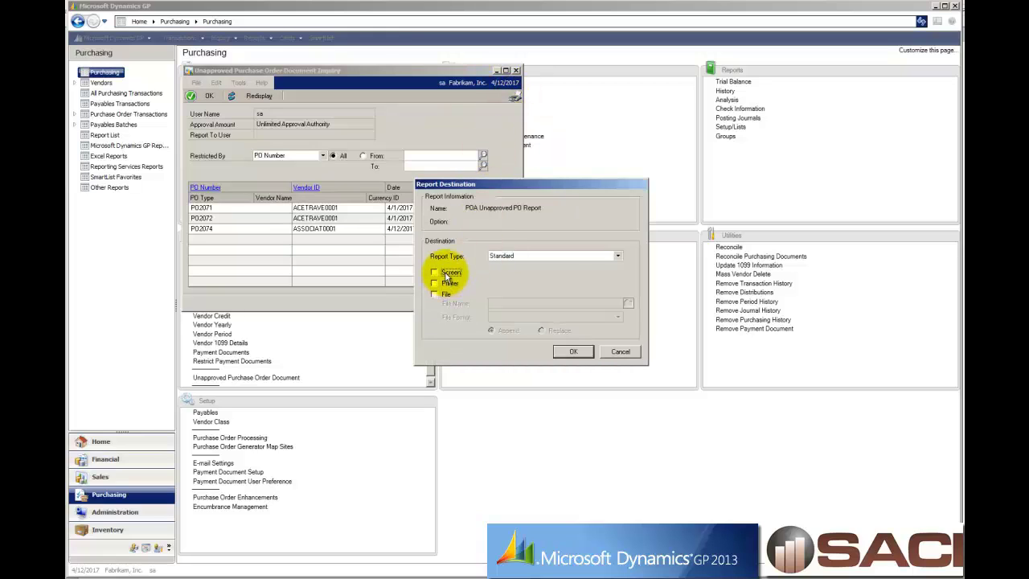
pyautogui.click(571, 352)
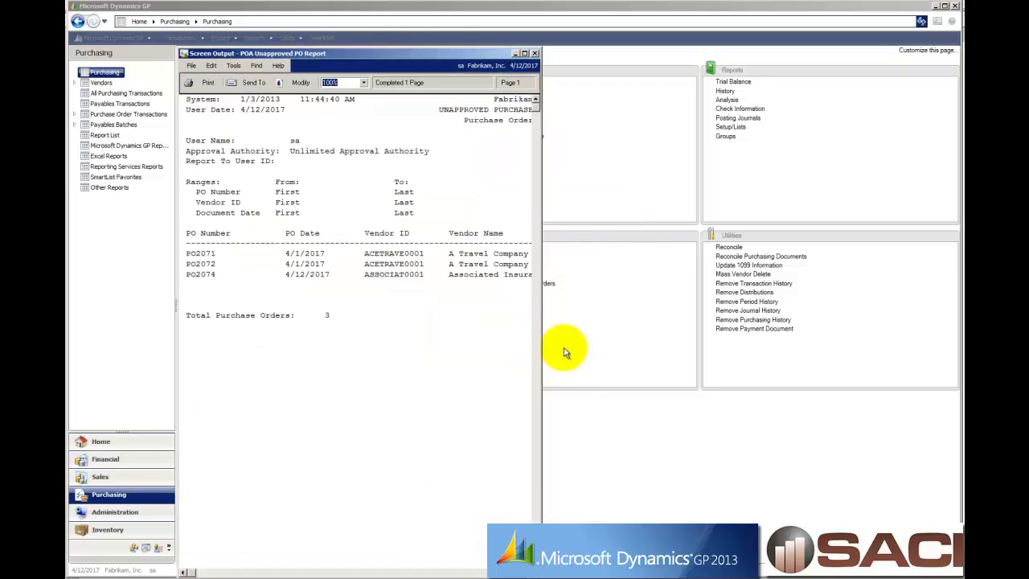
pyautogui.moveTo(537, 278); pyautogui.dragTo(884, 332)
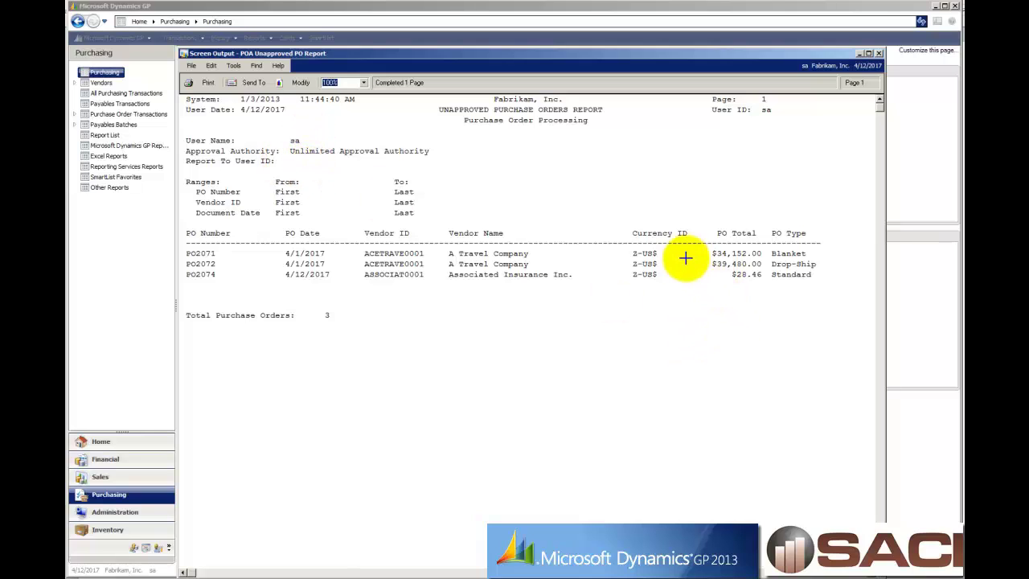
pyautogui.click(878, 53)
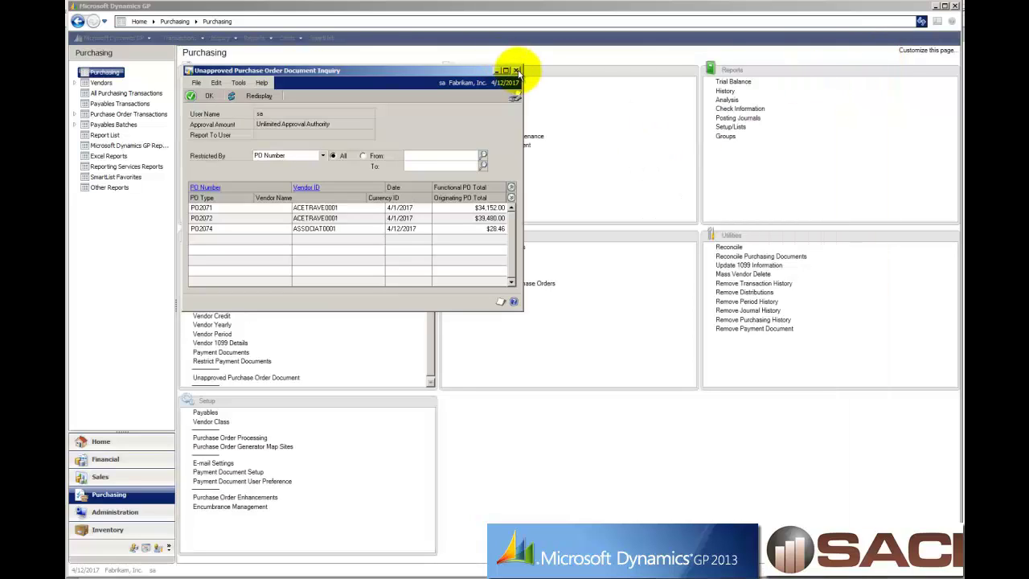
pyautogui.click(516, 70)
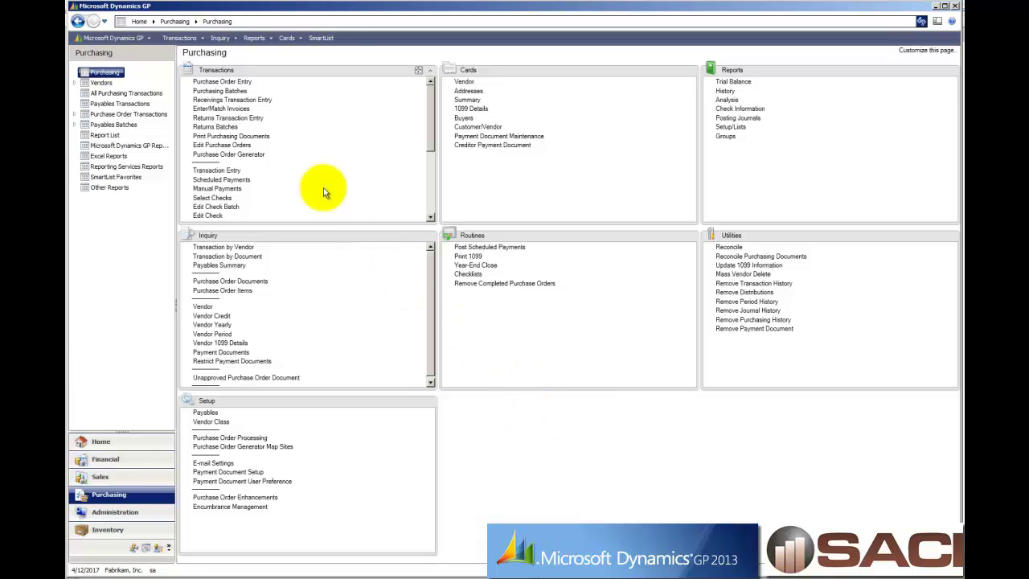
# Display the default Purchase Order Approvals list under Additional SmartLists in SmartList and enlarge its window vertically
pyautogui.click(321, 38)
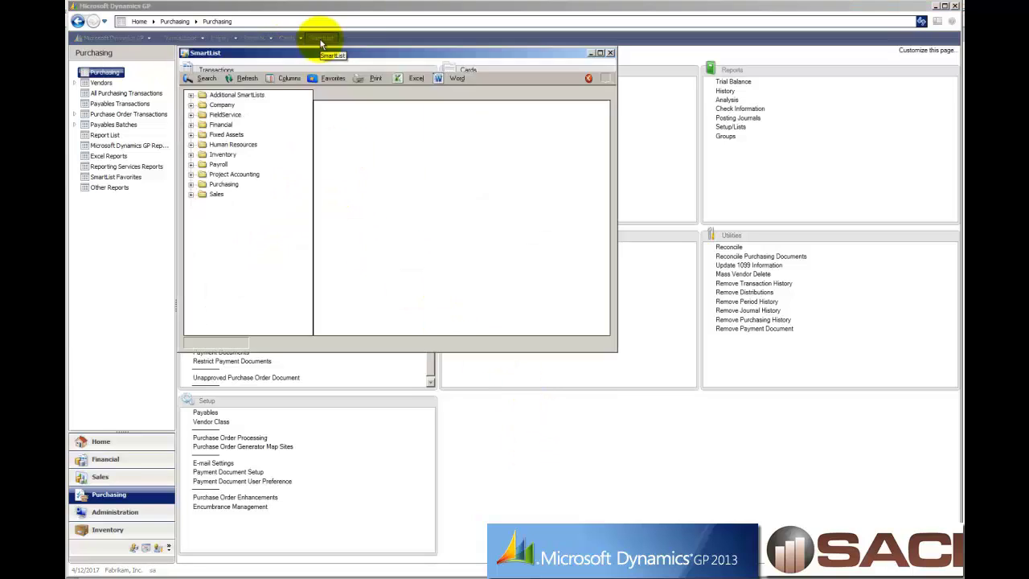
pyautogui.click(191, 96)
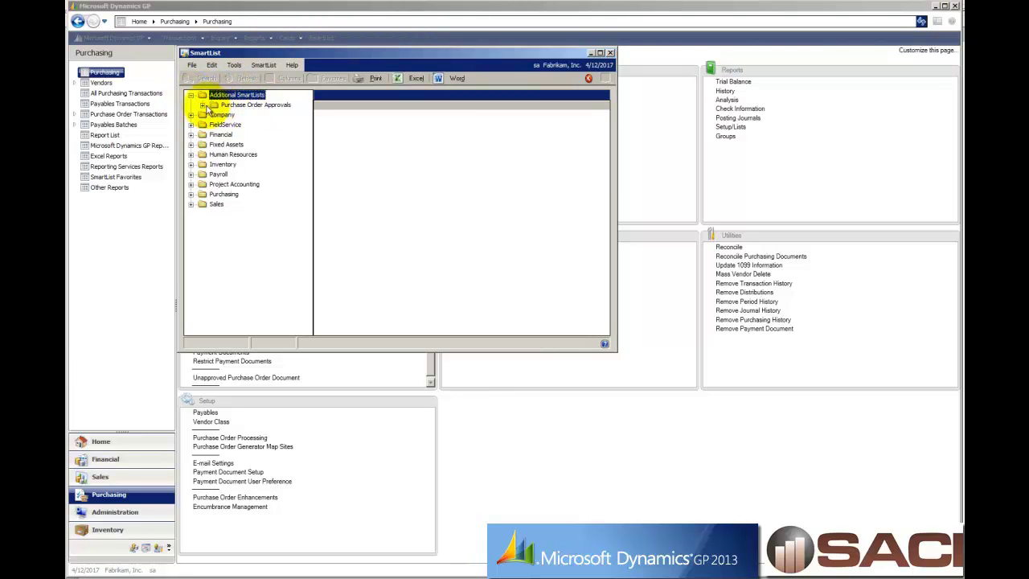
pyautogui.click(202, 105)
pyautogui.click(230, 115)
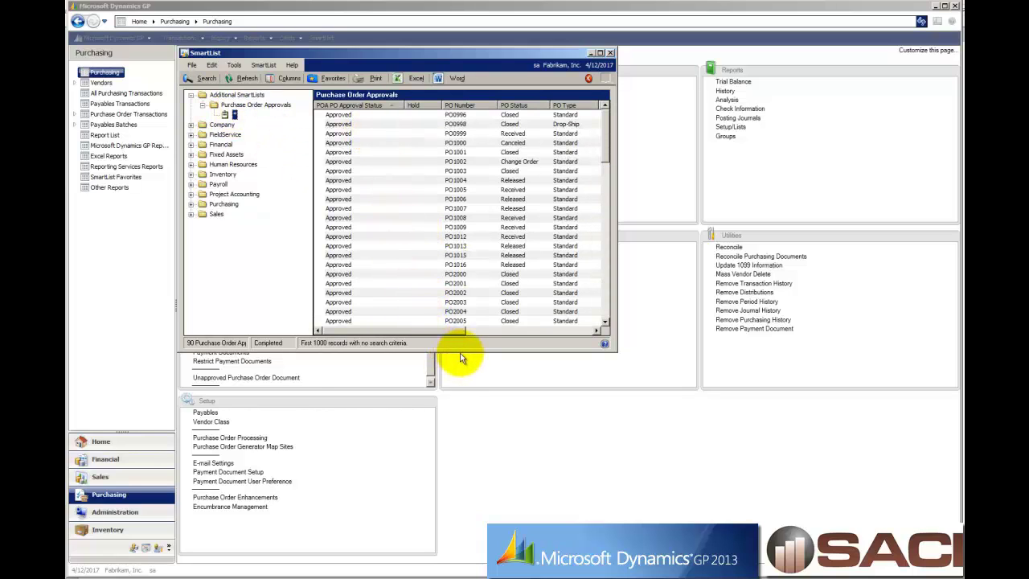
pyautogui.moveTo(462, 352); pyautogui.dragTo(489, 519)
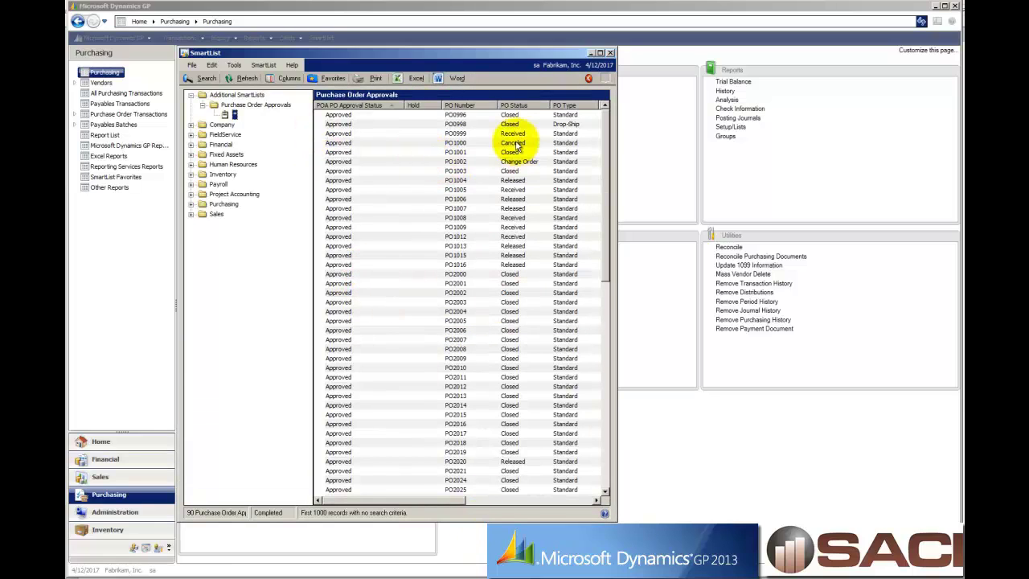
# Search the Purchase Order Approvals list for records whose POA PO Approval Status is equal to Unapproved
pyautogui.click(206, 79)
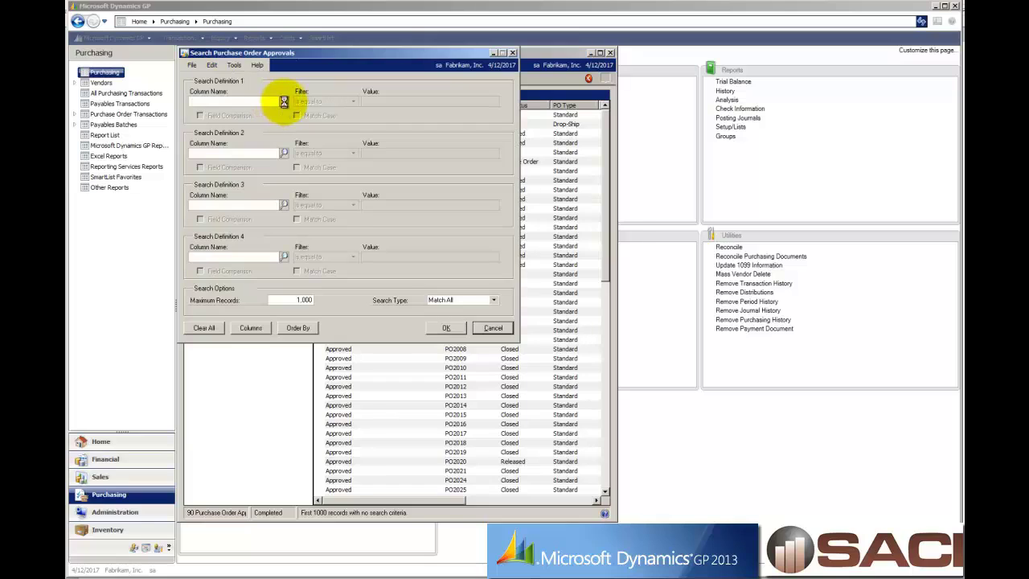
pyautogui.click(284, 100)
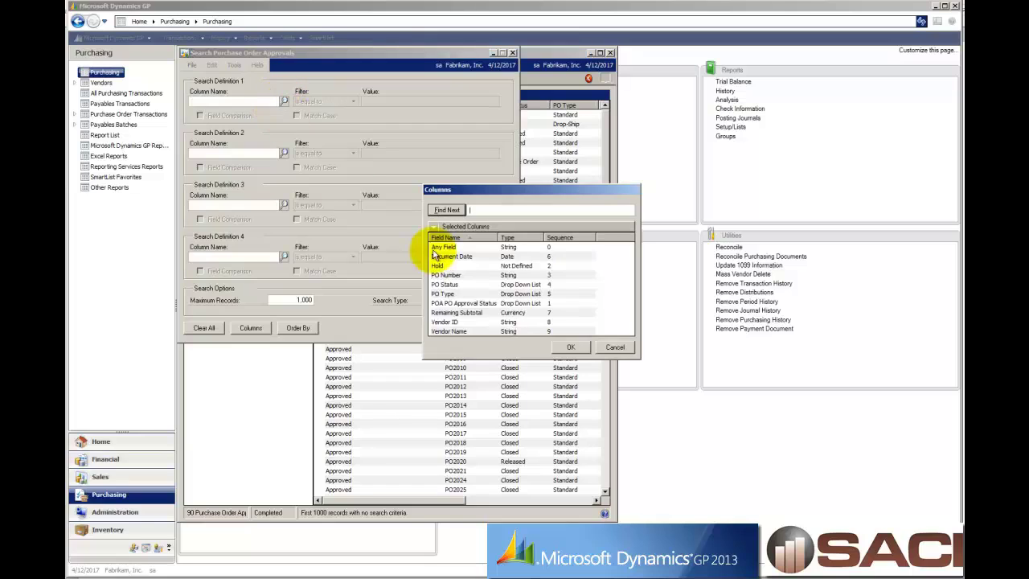
pyautogui.doubleClick(474, 304)
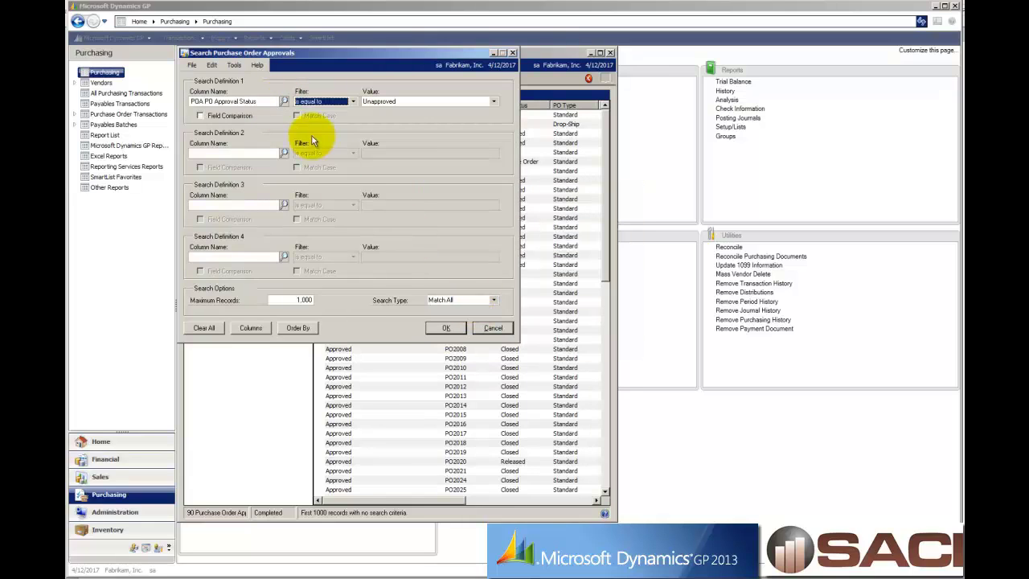
pyautogui.click(448, 327)
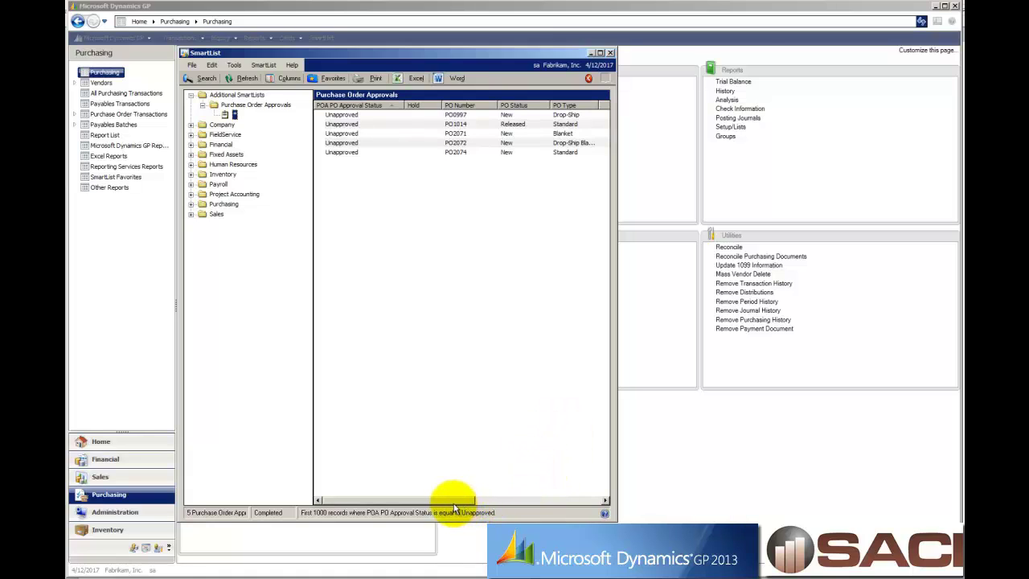
pyautogui.moveTo(459, 498); pyautogui.dragTo(411, 491)
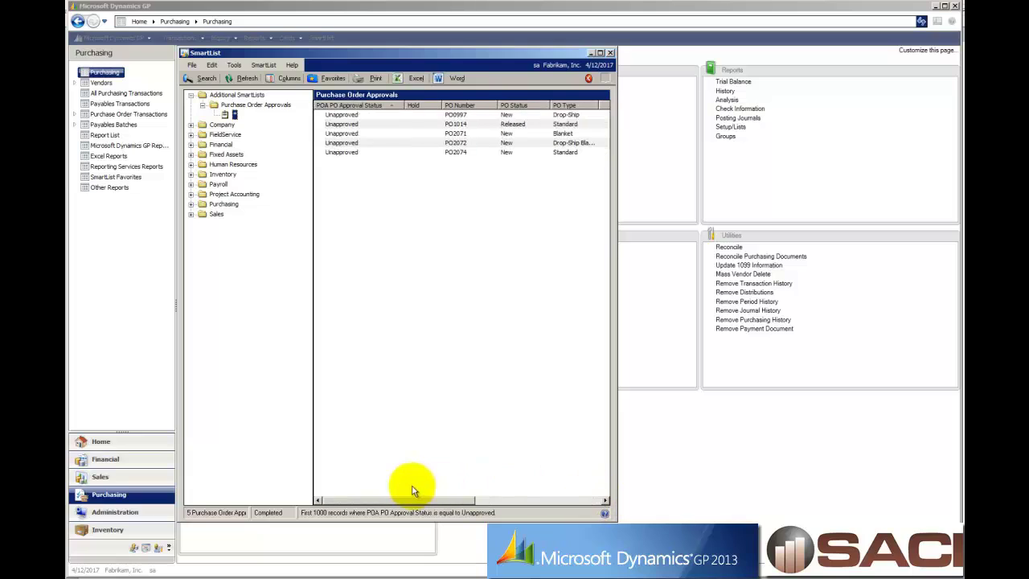
# Check the Go To options for the first unapproved purchase order, view it in Purchase Order Entry, and close SmartList
pyautogui.click(357, 117)
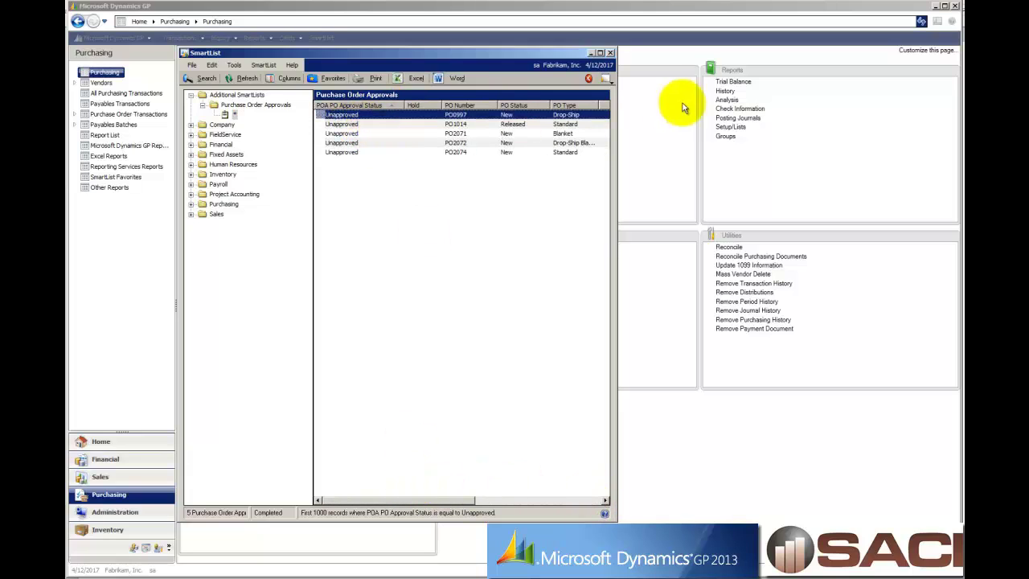
pyautogui.click(606, 80)
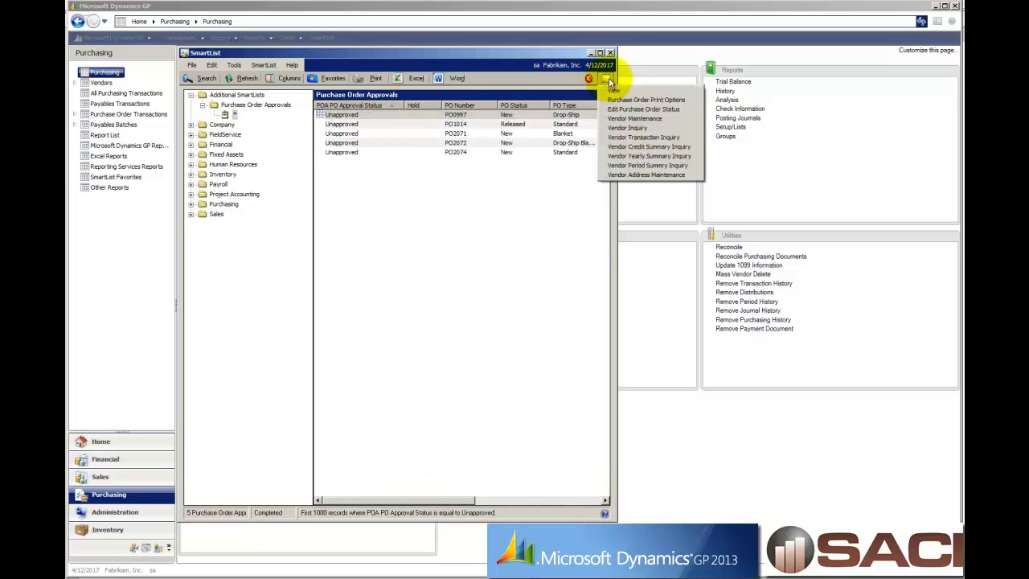
pyautogui.click(392, 118)
pyautogui.doubleClick(402, 126)
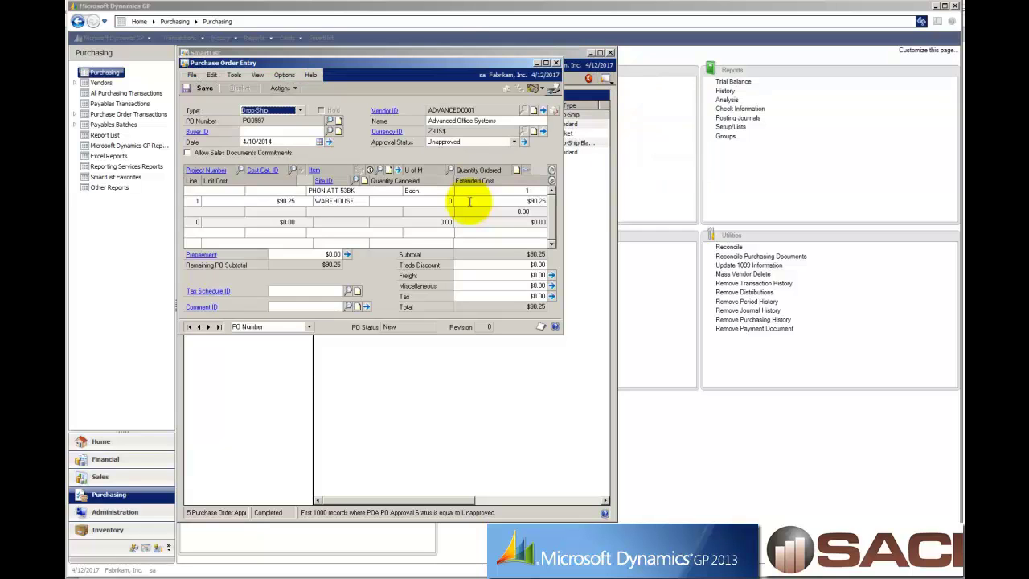
pyautogui.click(557, 63)
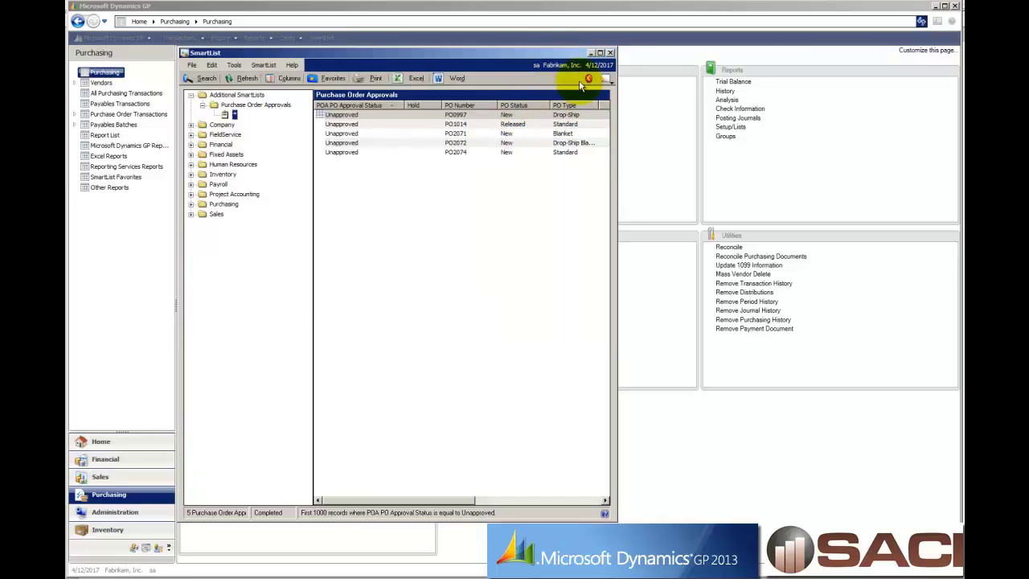
pyautogui.click(610, 52)
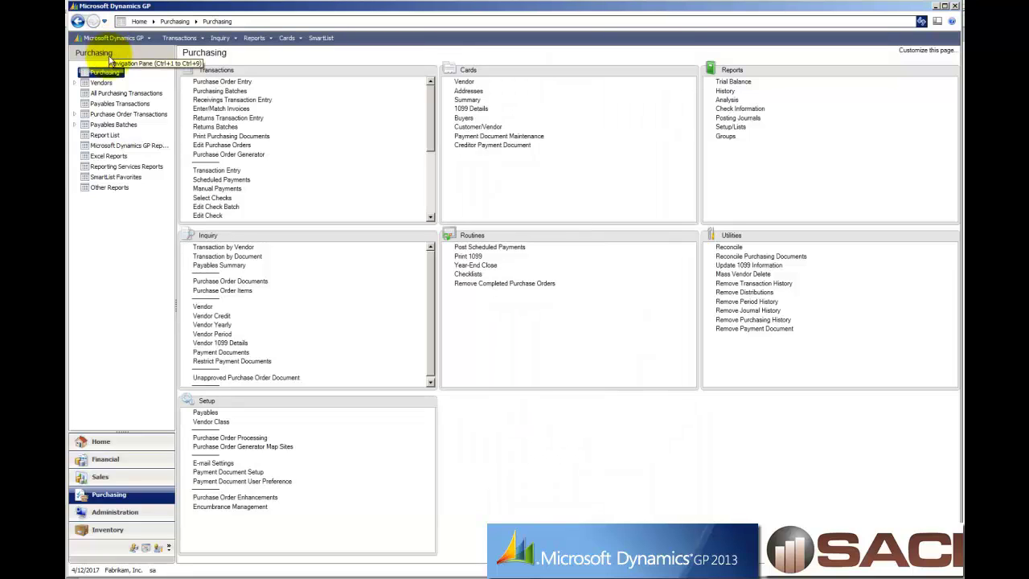
# Open the TWO01 Puchase Order Approval List Excel report from Purchasing and drill back from its first purchase order, allowing the link
pyautogui.click(105, 155)
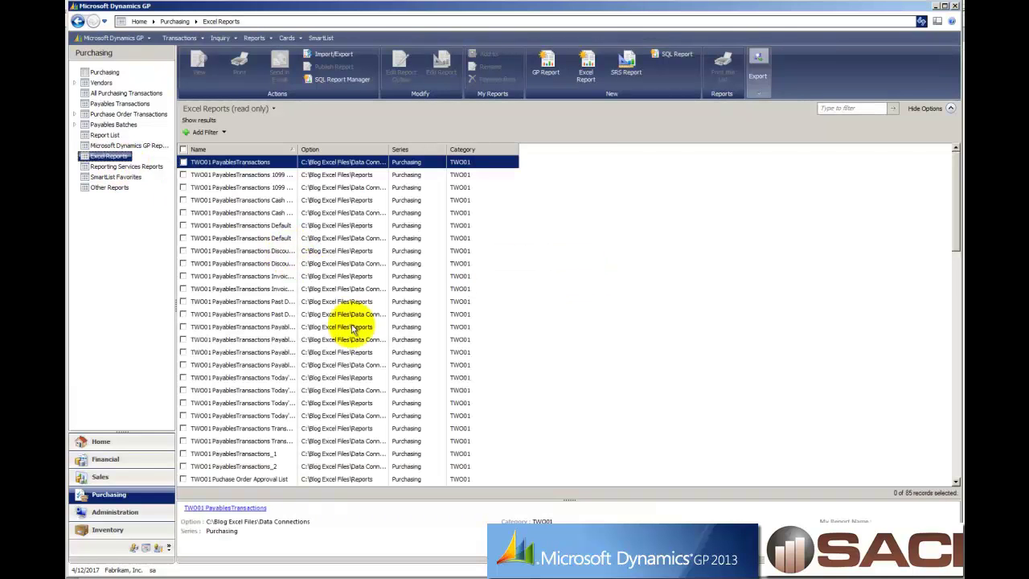
pyautogui.doubleClick(257, 479)
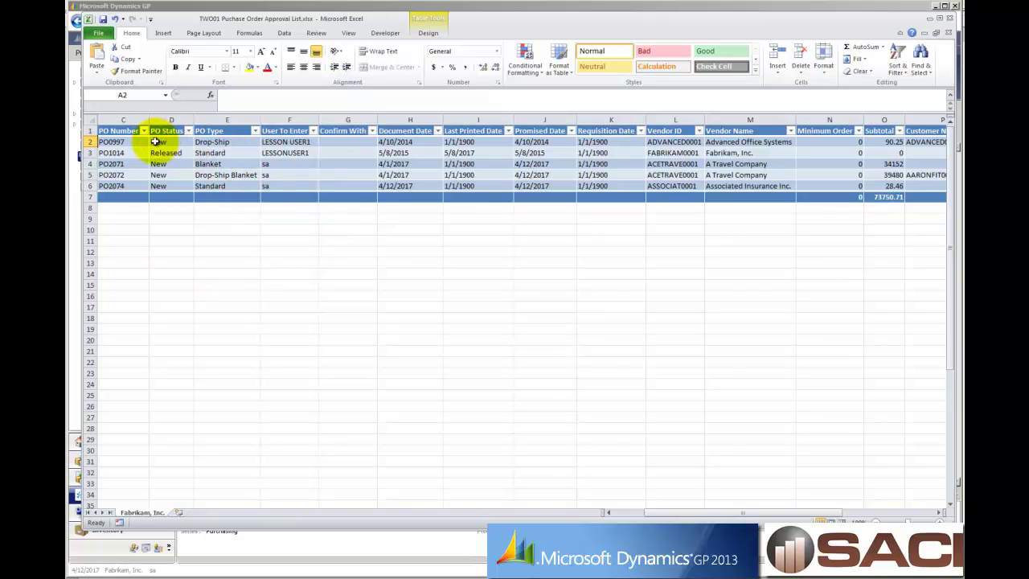
pyautogui.click(116, 141)
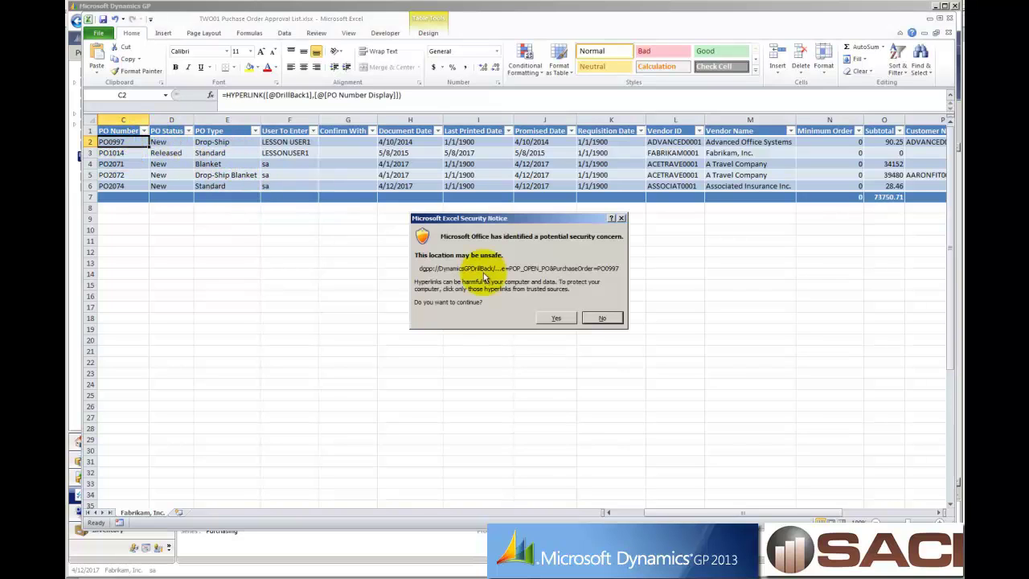
pyautogui.click(553, 318)
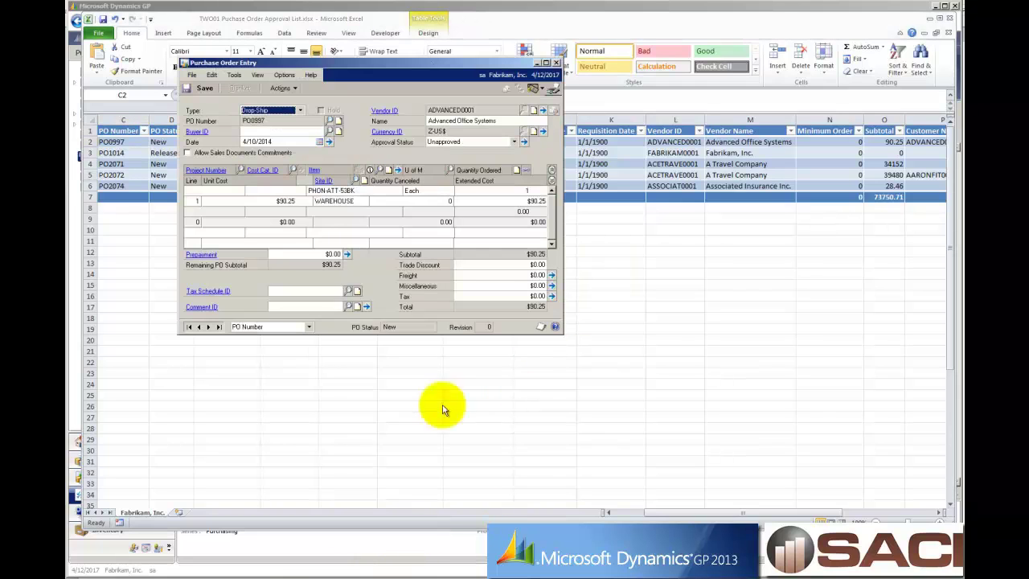
# Set the approval status of the drop-ship purchase order for Advanced Office Systems to Approved and save it
pyautogui.moveTo(335, 66); pyautogui.dragTo(391, 210)
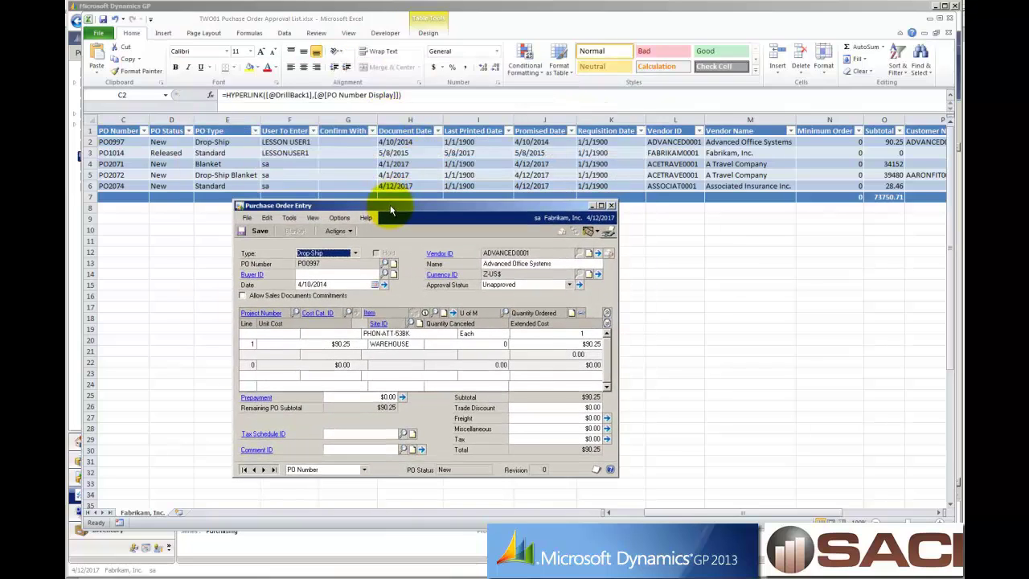
pyautogui.click(534, 284)
pyautogui.click(530, 294)
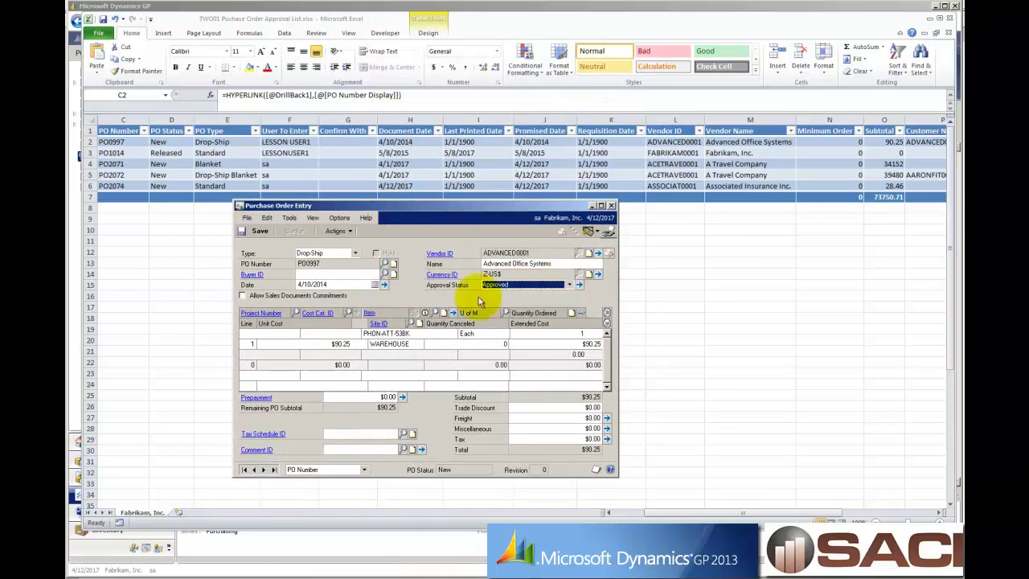
pyautogui.click(243, 233)
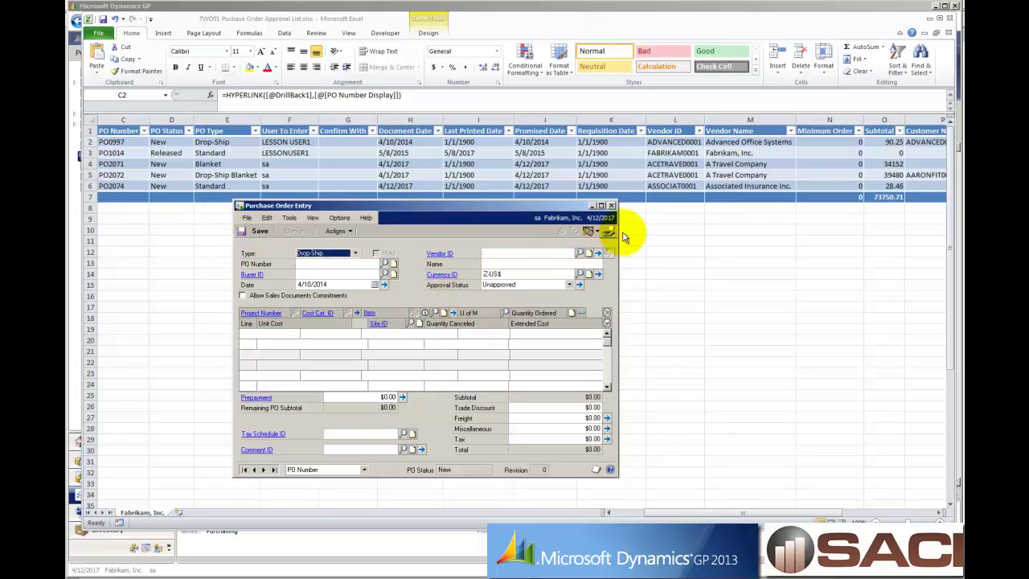
# Close Purchase Order Entry without printing the PO Approval audit report, and refresh the data in the Excel approval list
pyautogui.click(611, 205)
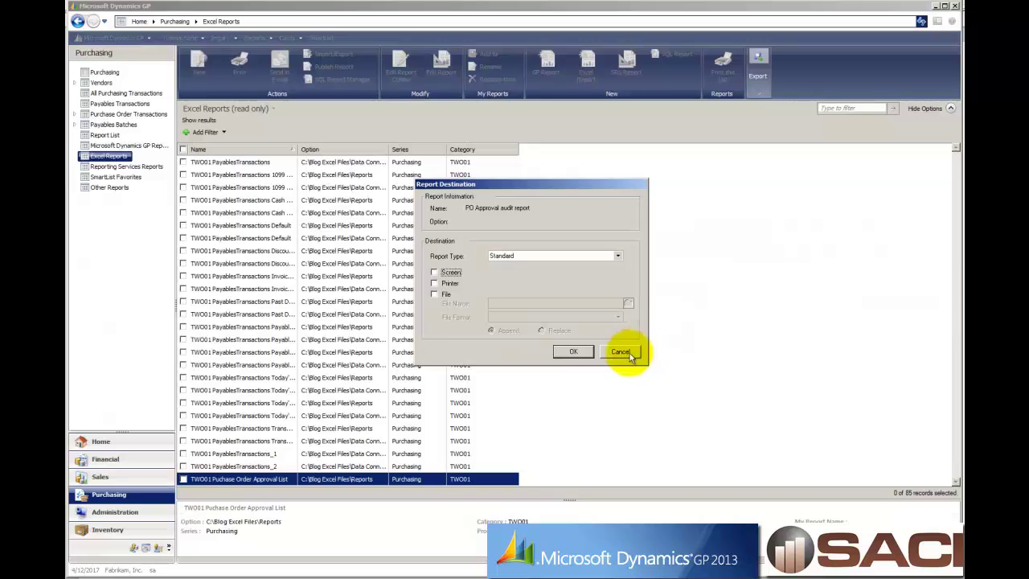
pyautogui.click(619, 352)
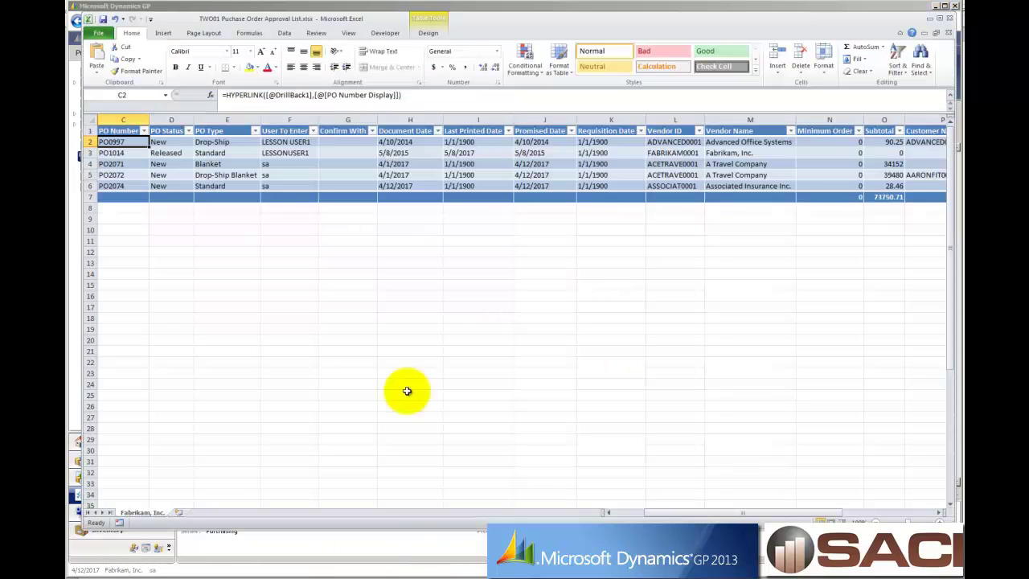
pyautogui.click(290, 35)
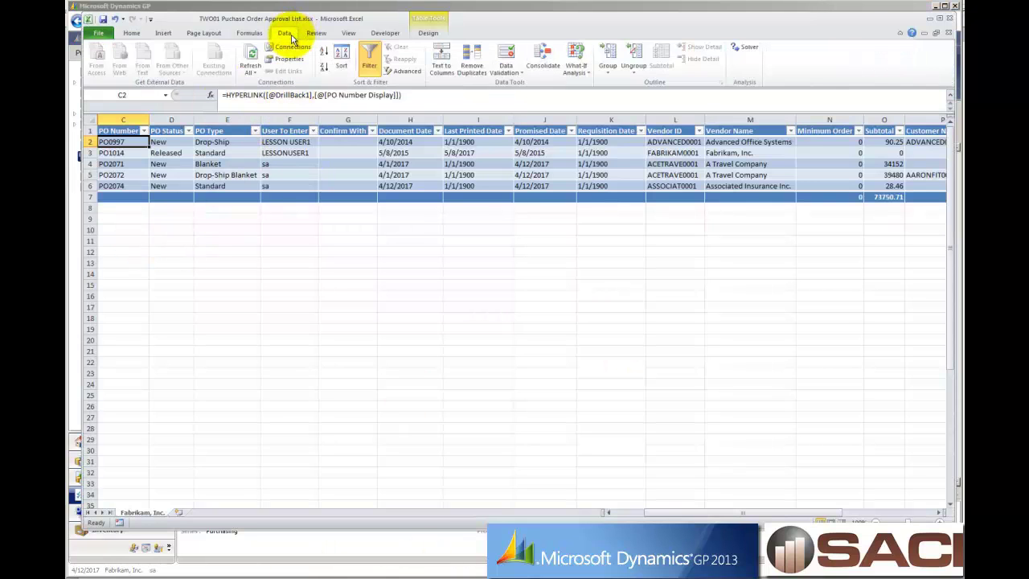
pyautogui.click(251, 61)
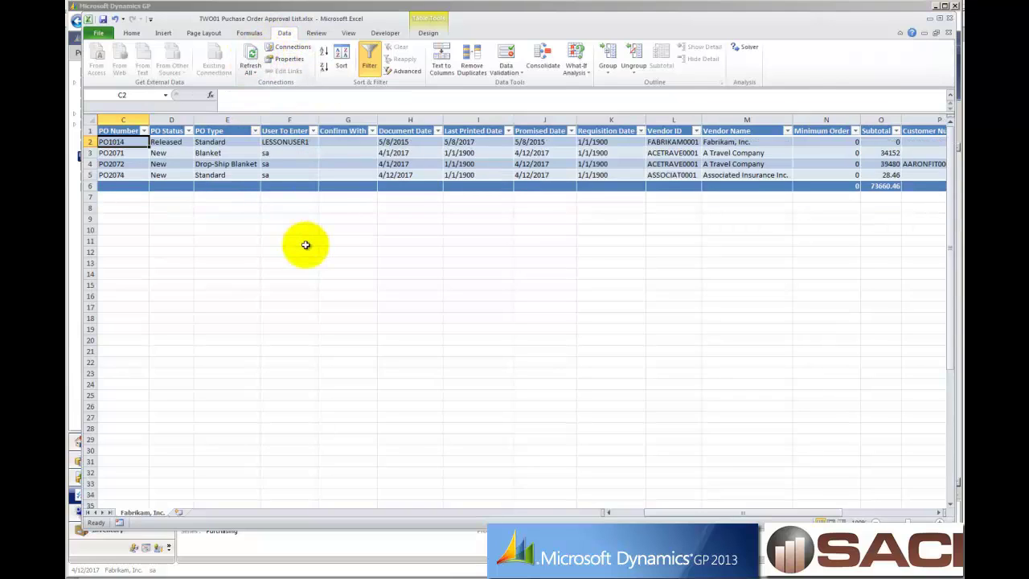